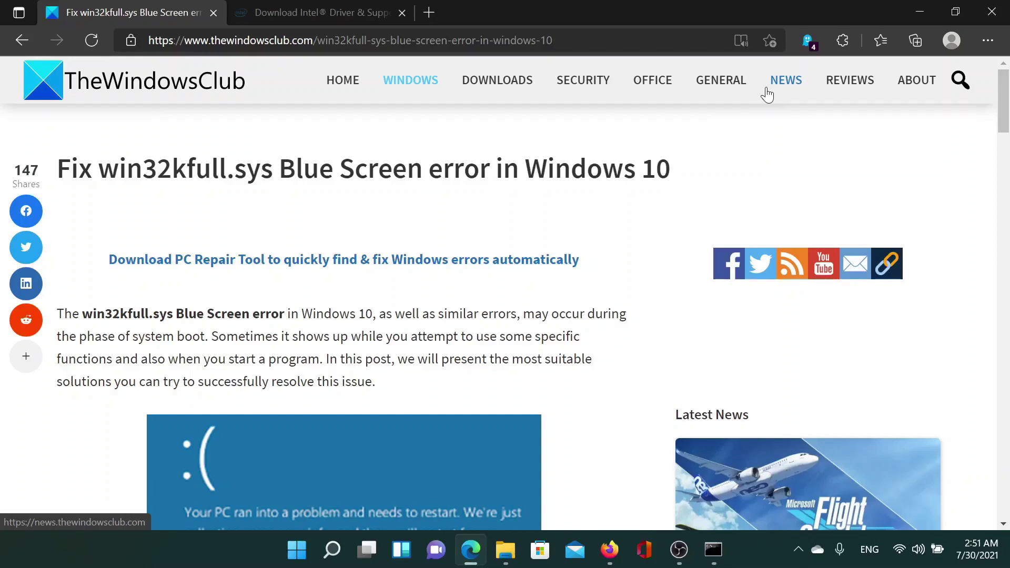
# Step: Scroll down through the win32kfull.sys fix article
pyautogui.scroll(-7, 254, 295)
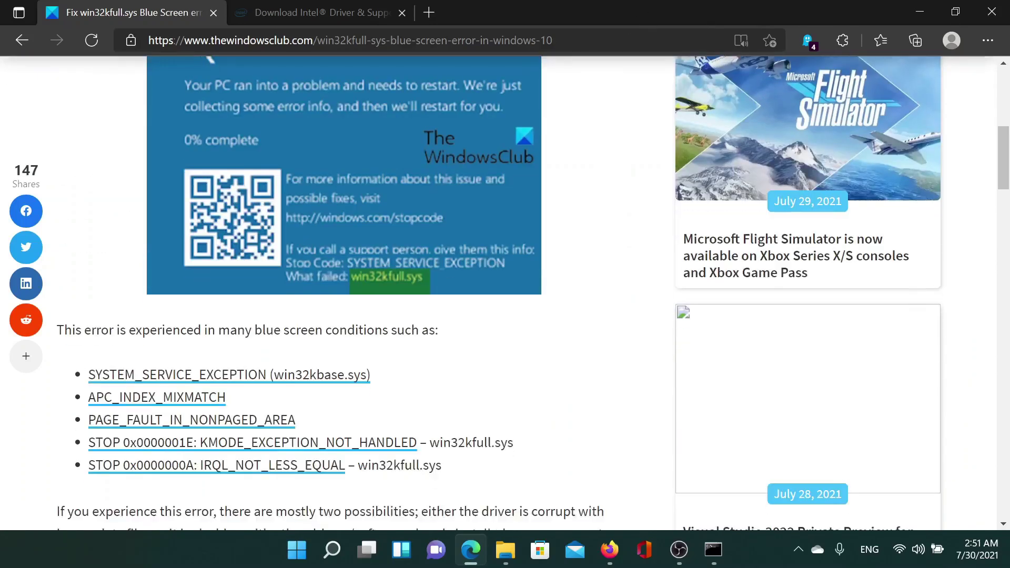
pyautogui.scroll(-9, 255, 346)
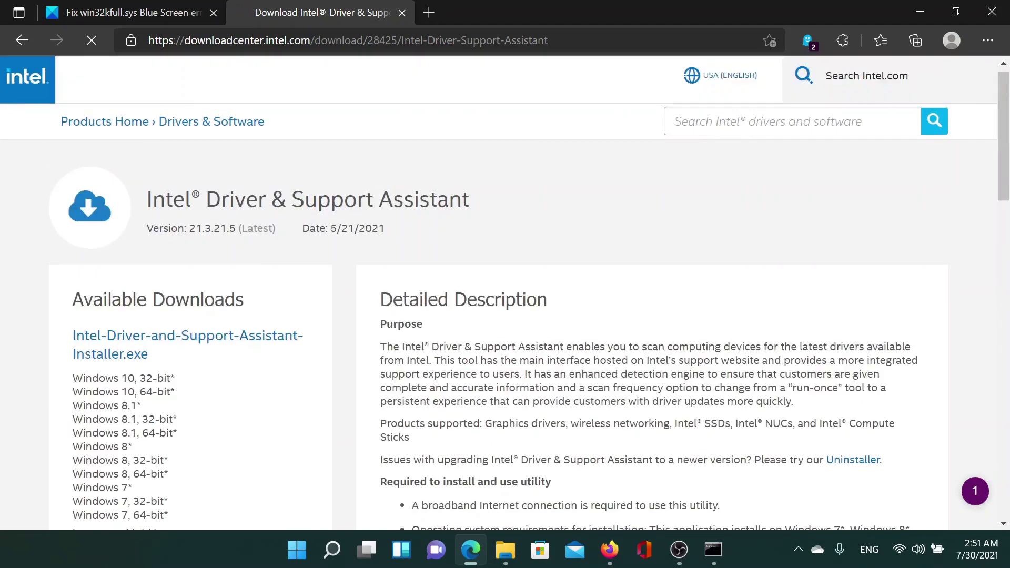
pyautogui.moveTo(148, 199); pyautogui.dragTo(548, 179)
pyautogui.click(547, 179)
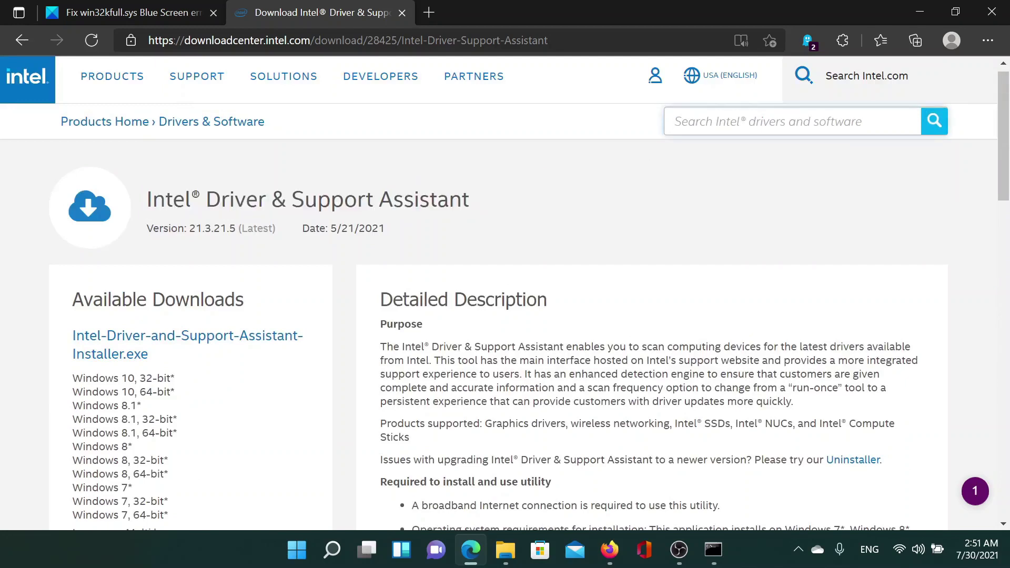
pyautogui.scroll(-5, 315, 291)
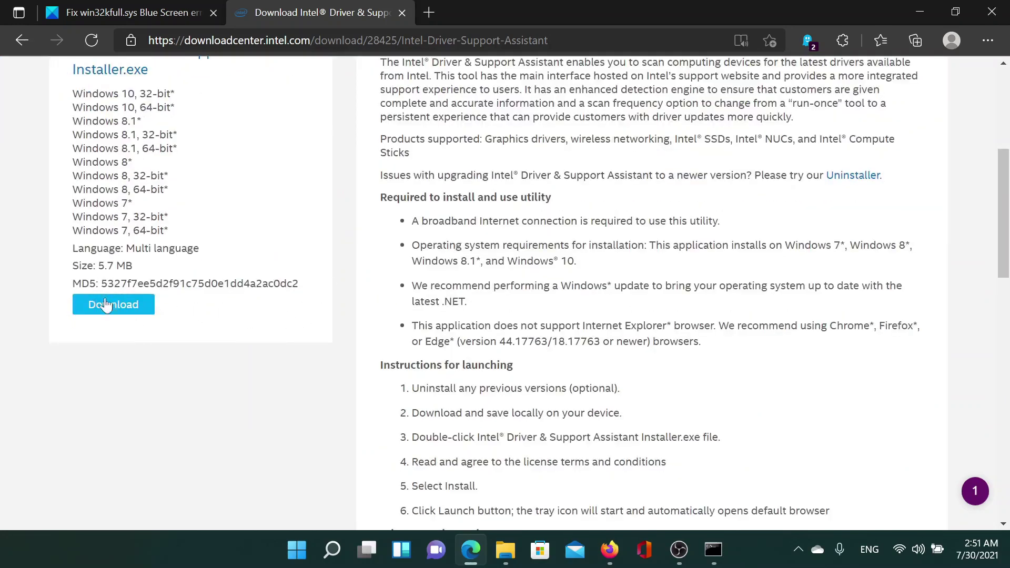
pyautogui.scroll(3, 129, 206)
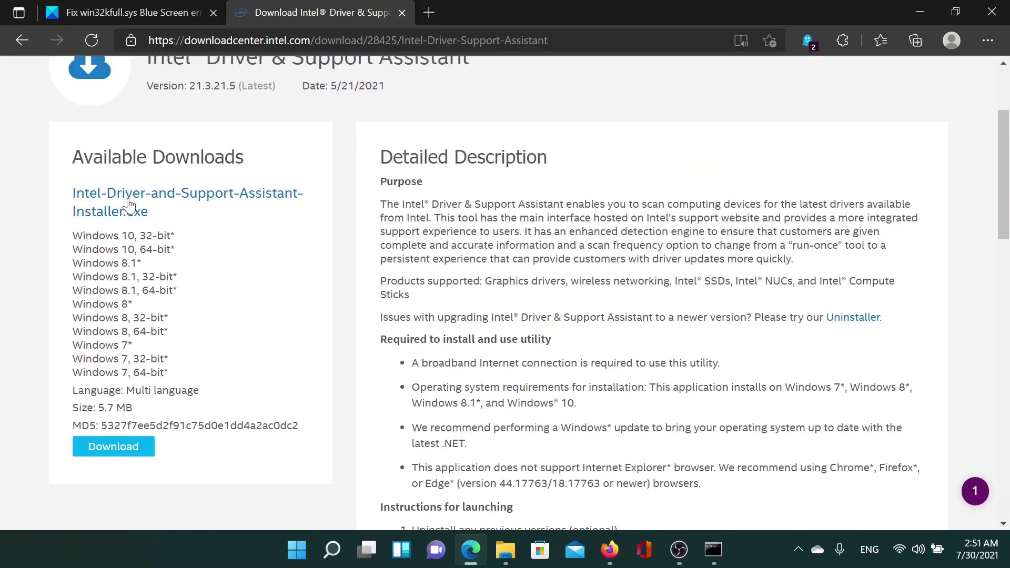
# Step: From the fix article, run appwiz.cpl, show Kodi's Uninstall option, then close Programs and Features
pyautogui.click(133, 11)
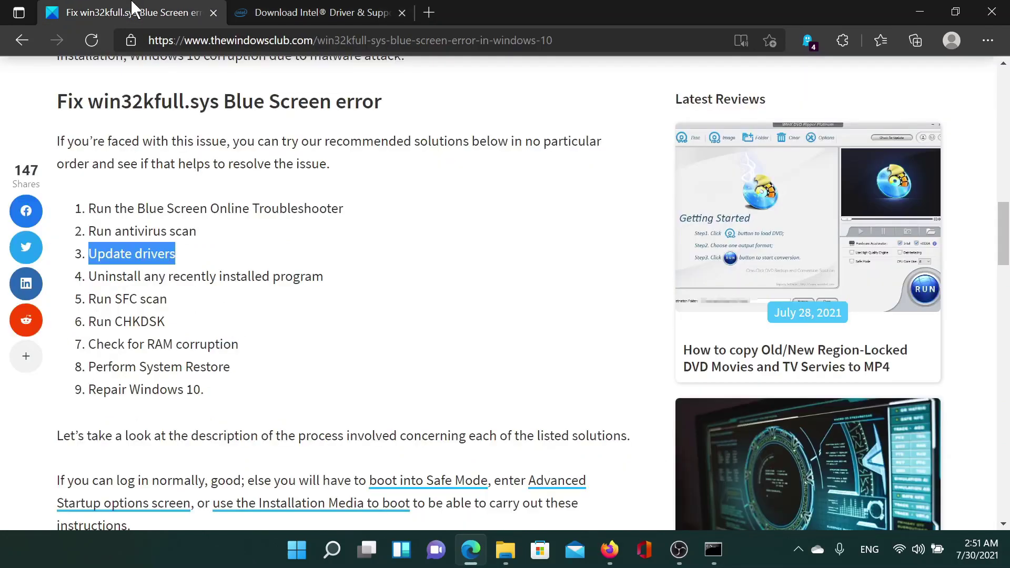
pyautogui.click(203, 262)
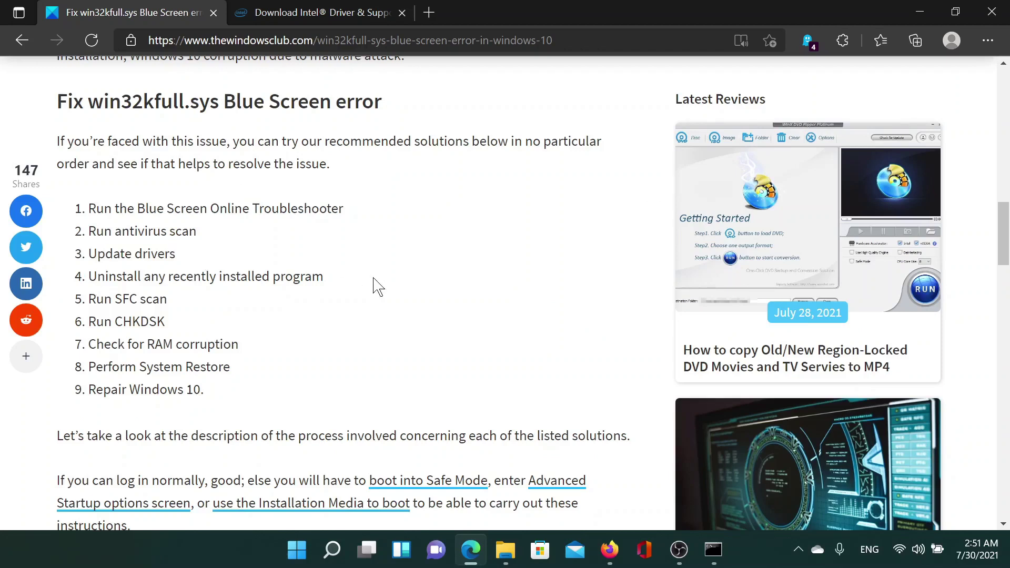
pyautogui.press('super+r')
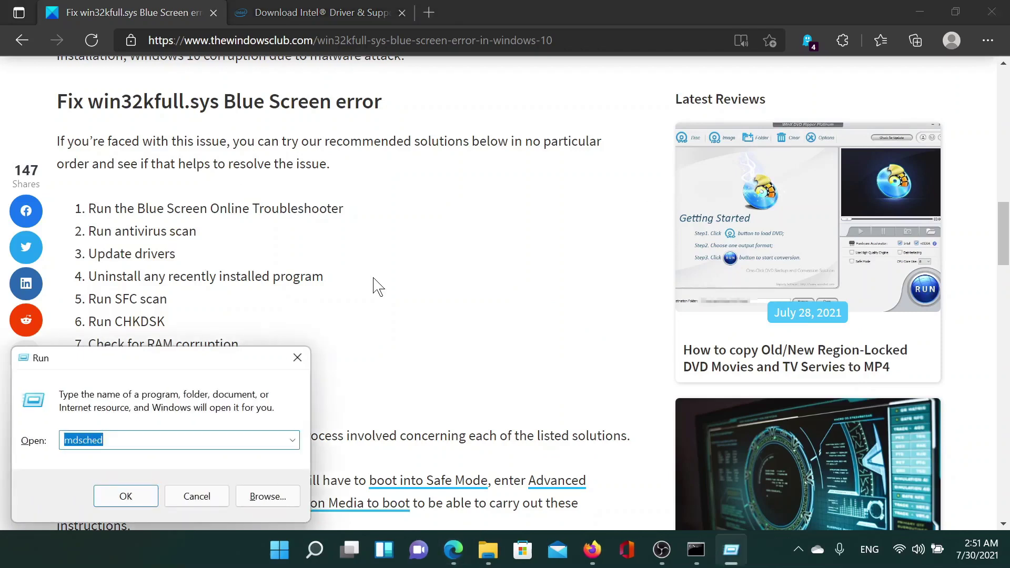
pyautogui.write('appwi')
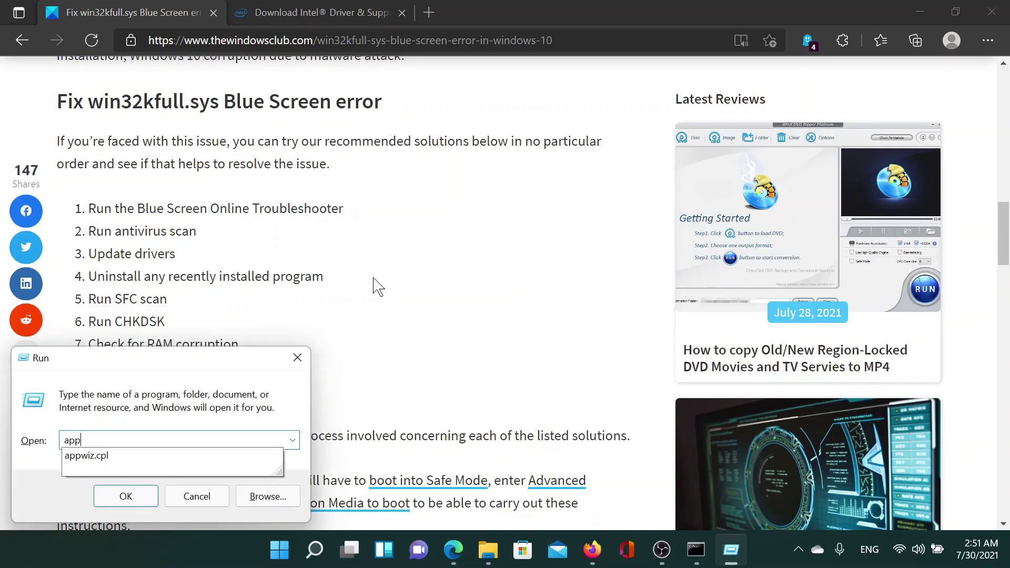
pyautogui.write('z.cpl')
pyautogui.press('Return')
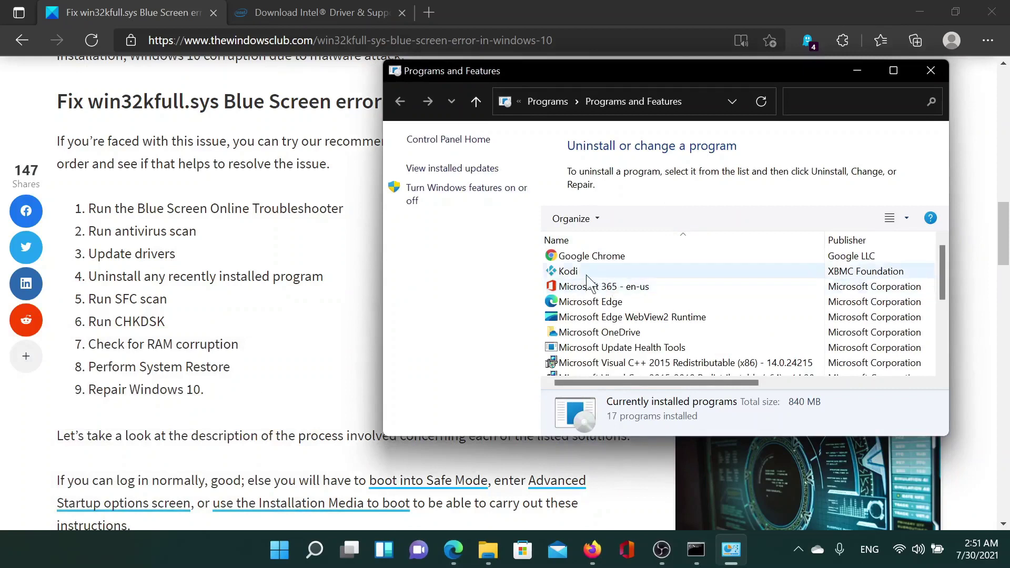
pyautogui.rightClick(568, 273)
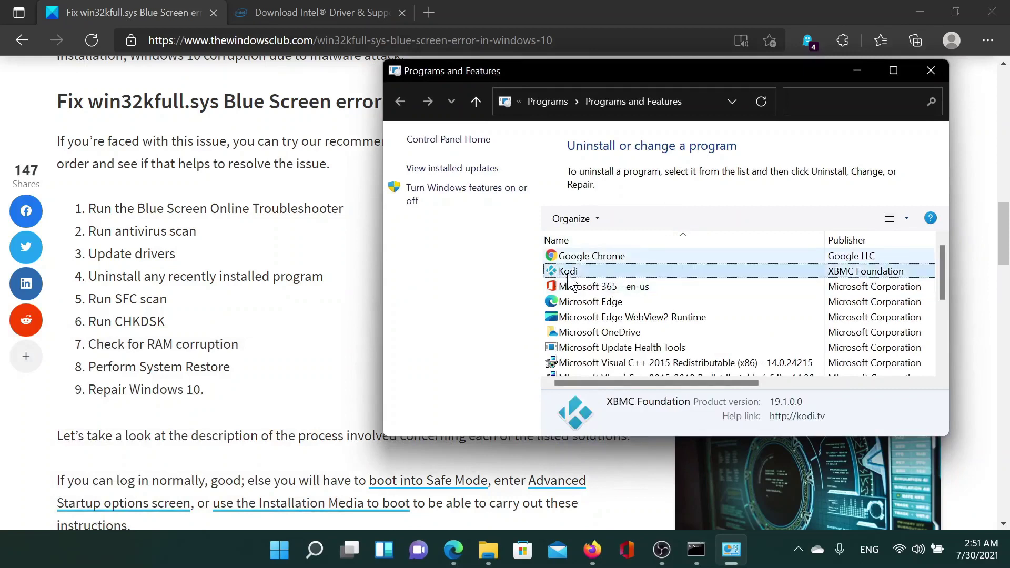
pyautogui.click(930, 71)
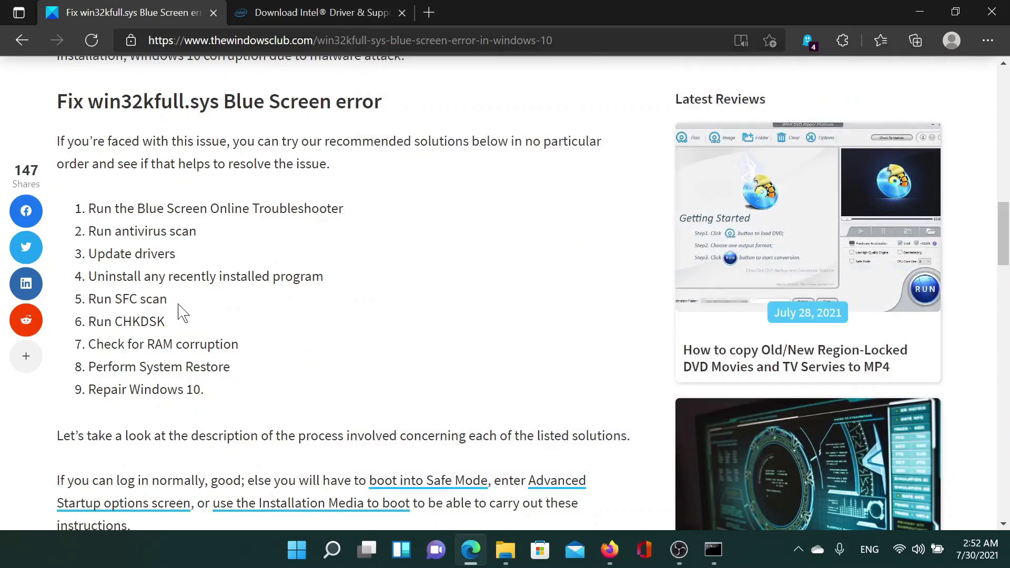
# Step: Run sfc /scannow in a Command Prompt opened as administrator
pyautogui.click(333, 552)
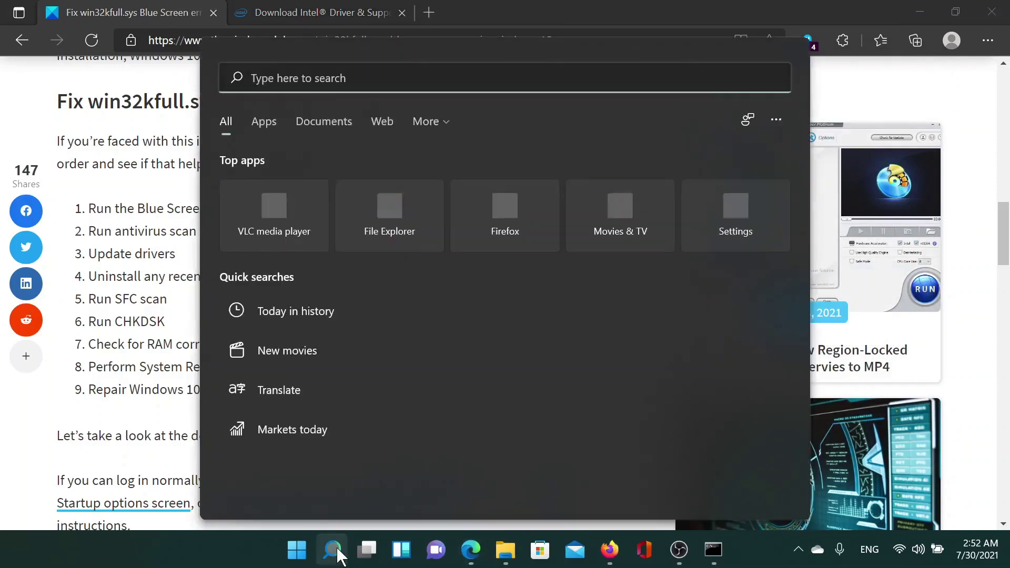
pyautogui.write('comm')
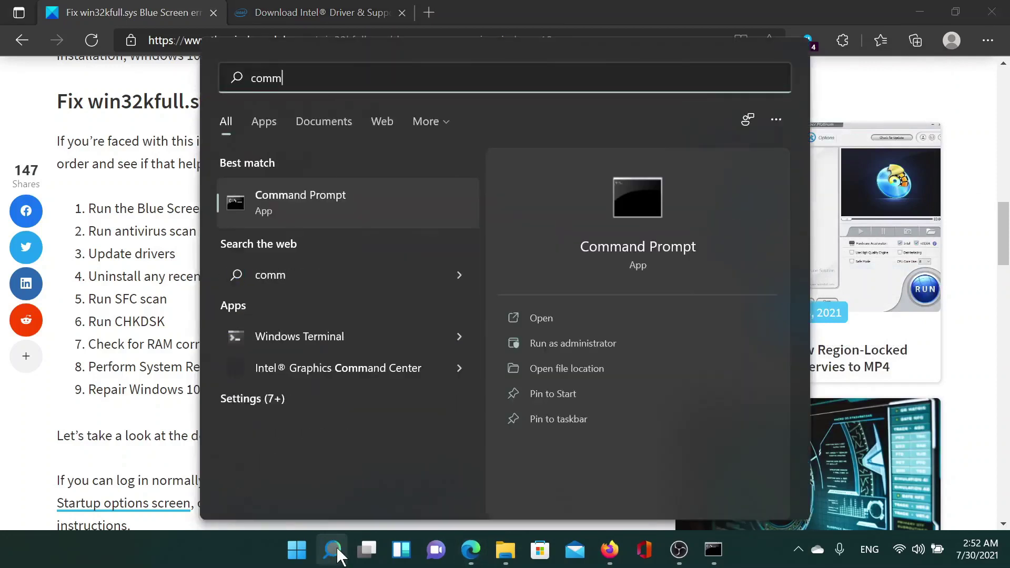
pyautogui.click(580, 342)
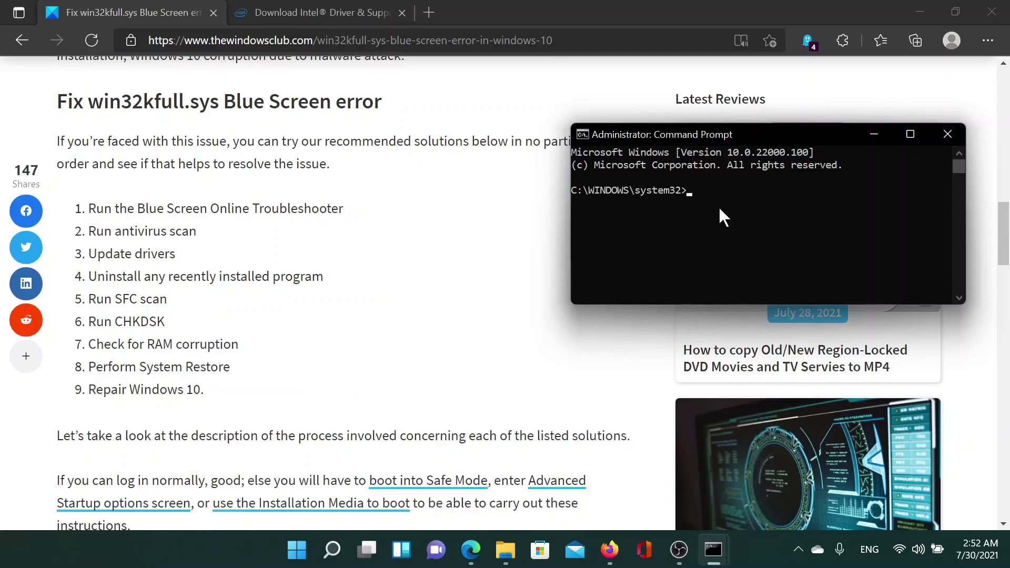
pyautogui.write('sfc /scannow')
pyautogui.press('Return')
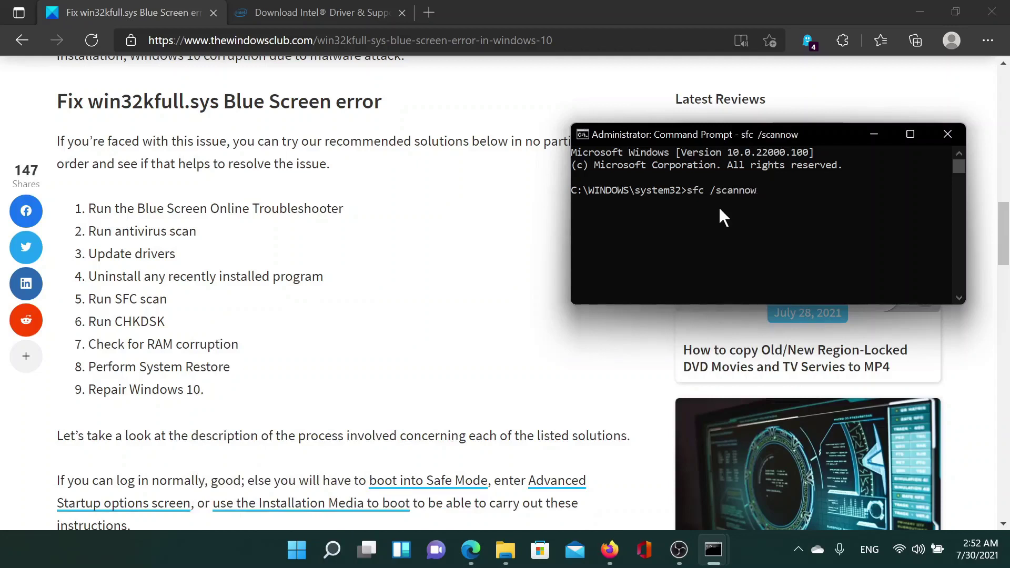
# Step: Run chkdsk /r in the second administrator Command Prompt, then return to the article
pyautogui.moveTo(713, 550)
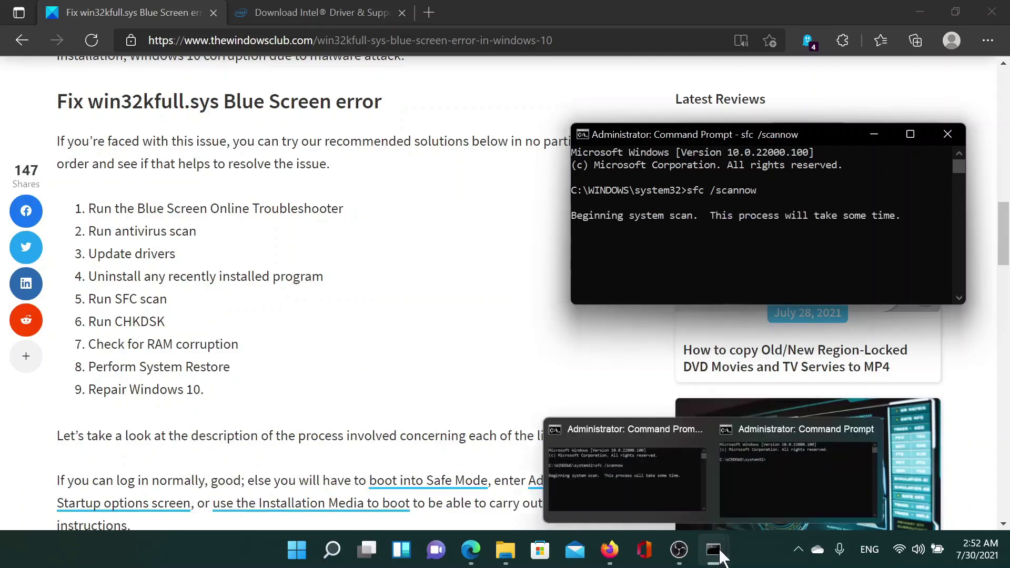
pyautogui.click(751, 489)
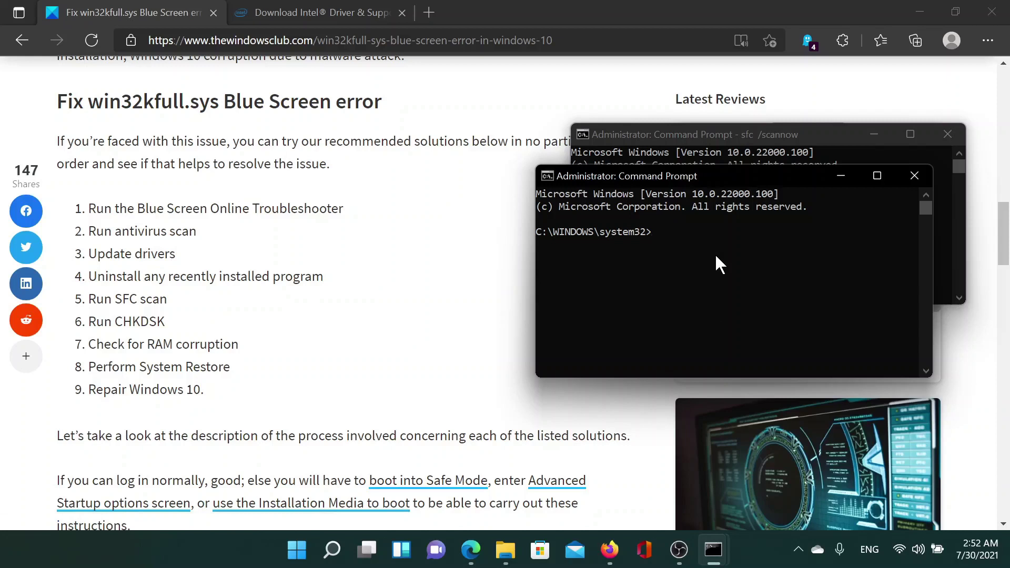
pyautogui.write('chkdsk /r')
pyautogui.press('Return')
pyautogui.click(368, 411)
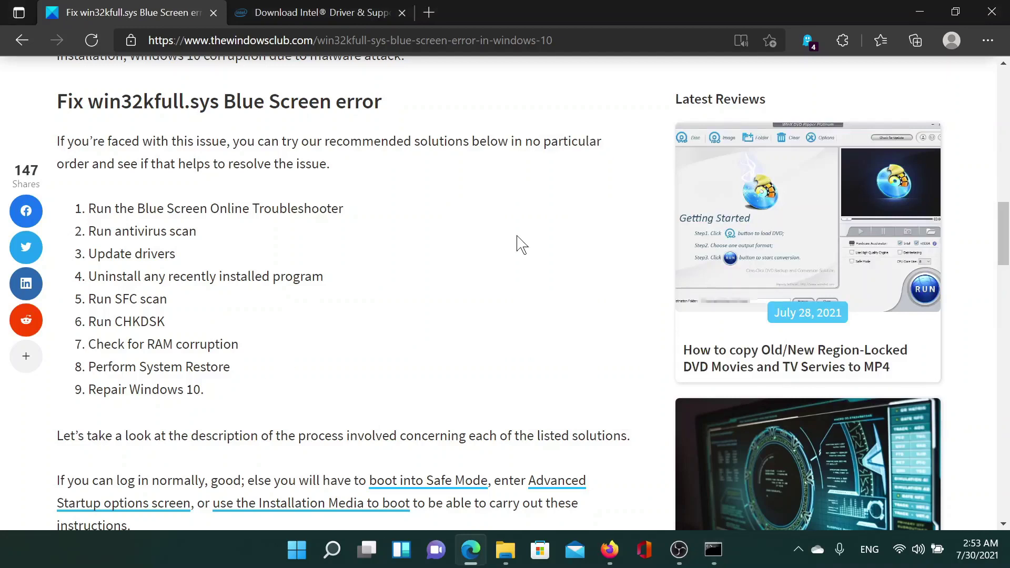
# Step: Launch Windows Memory Diagnostic with mdsched from Run, then return to the fix article
pyautogui.press('super+r')
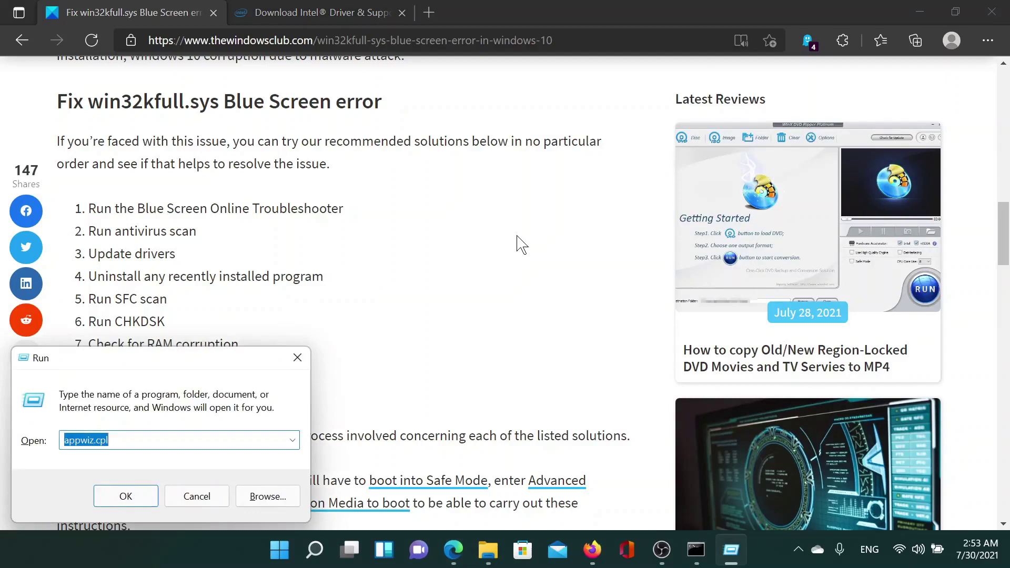
pyautogui.write('mds')
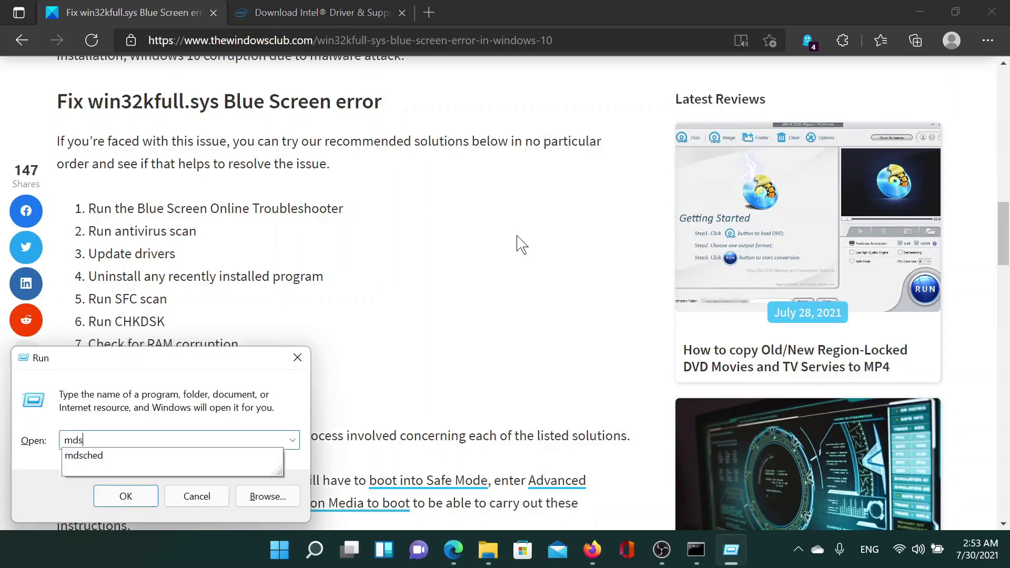
pyautogui.write('ched')
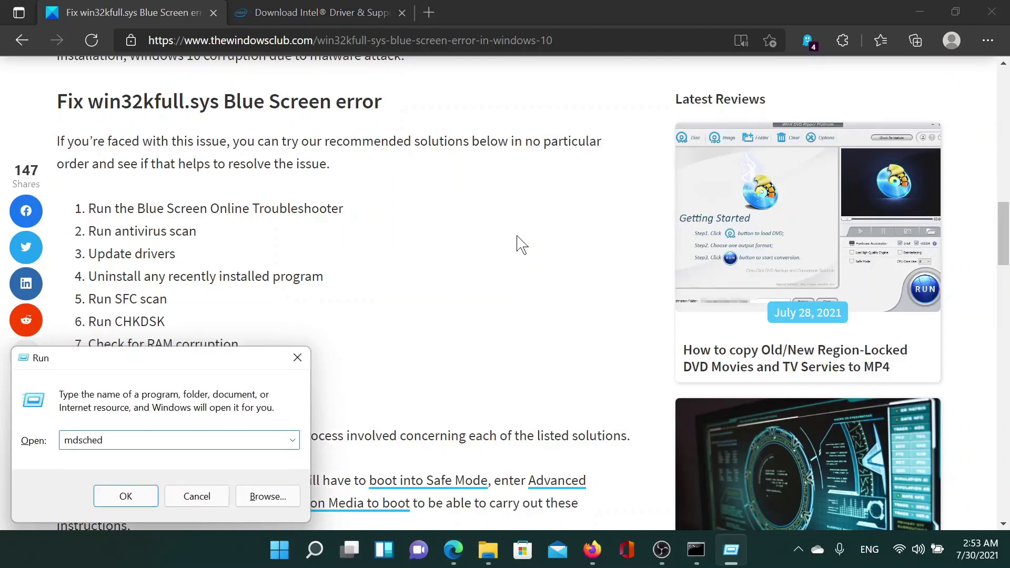
pyautogui.press('Return')
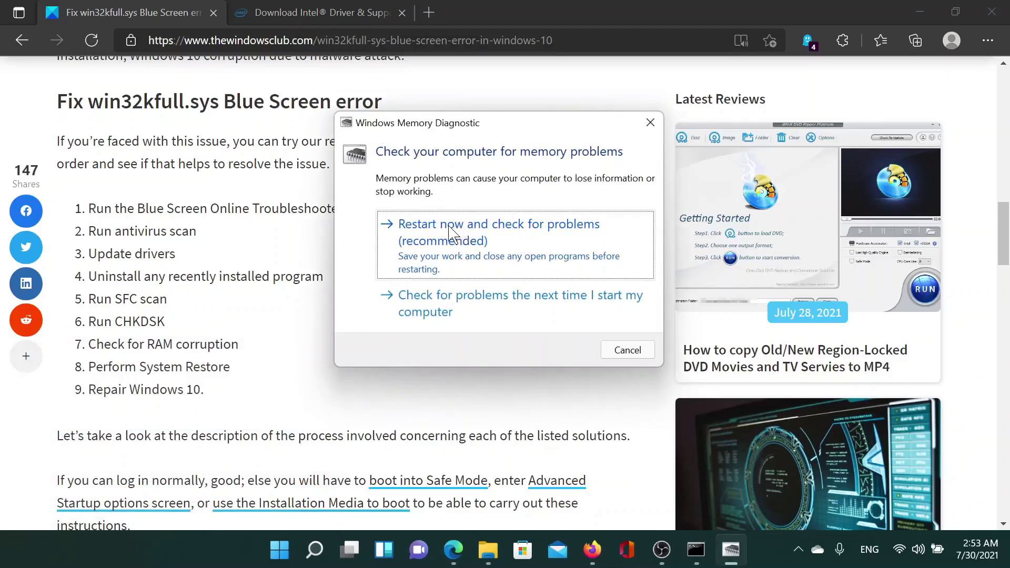
pyautogui.click(243, 347)
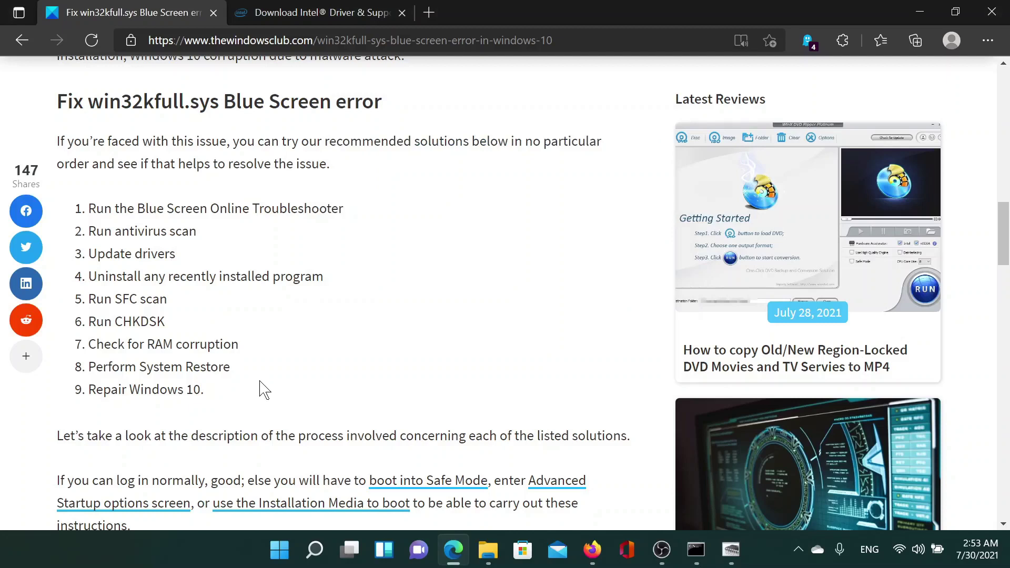
# Step: Open System Restore from the Recovery control panel and advance to the restore point list
pyautogui.click(318, 558)
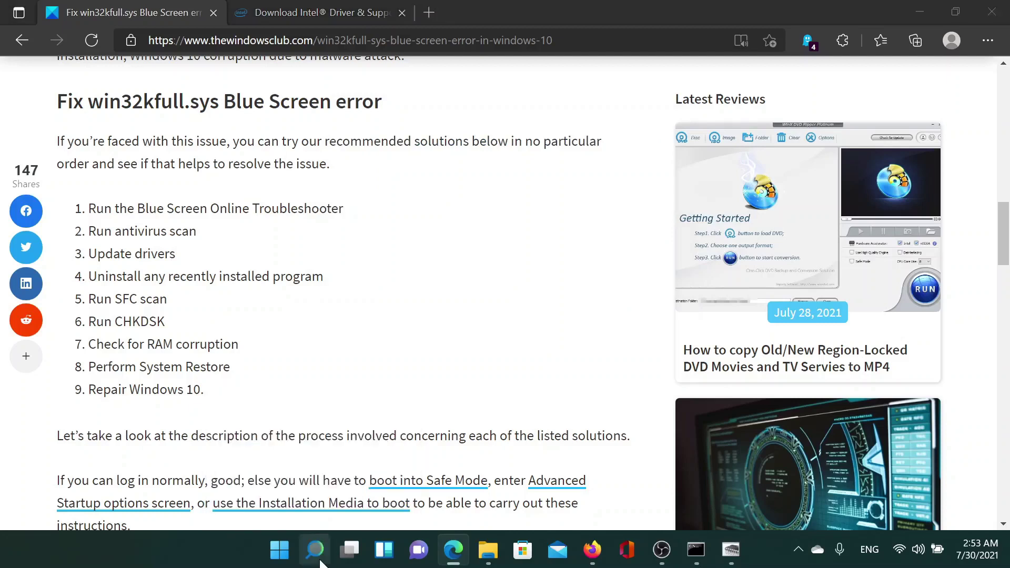
pyautogui.write('rec')
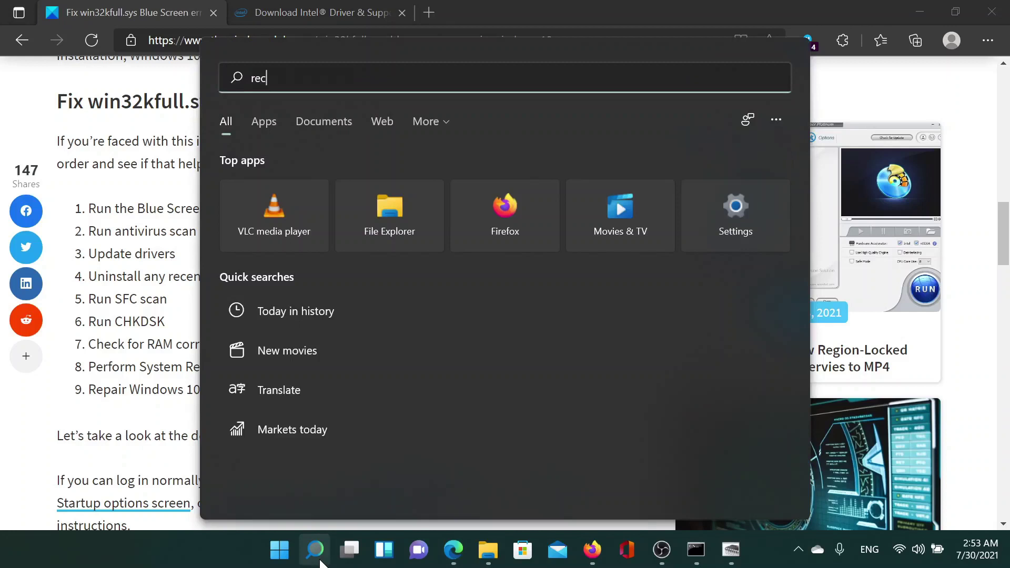
pyautogui.write('overy')
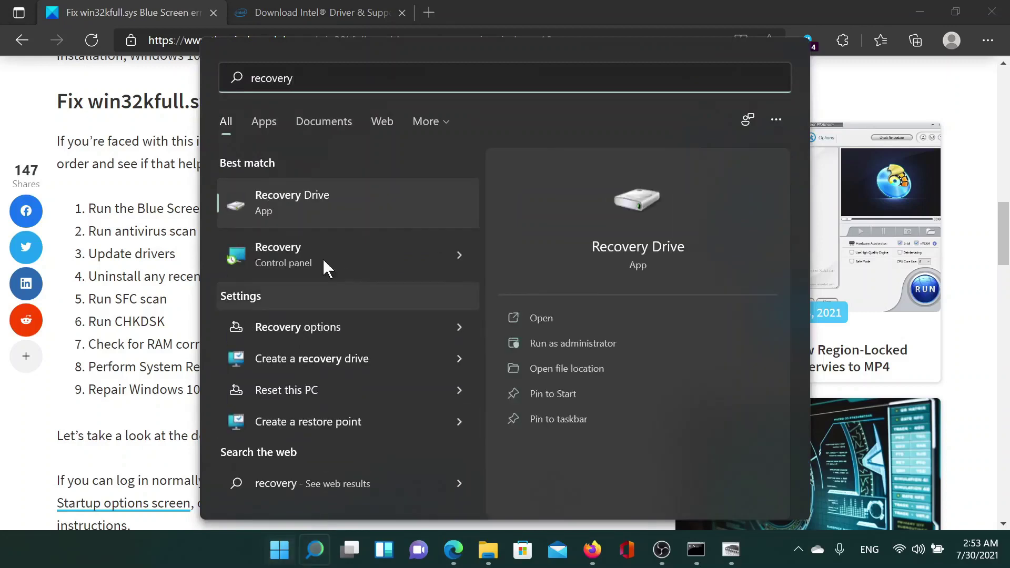
pyautogui.click(276, 258)
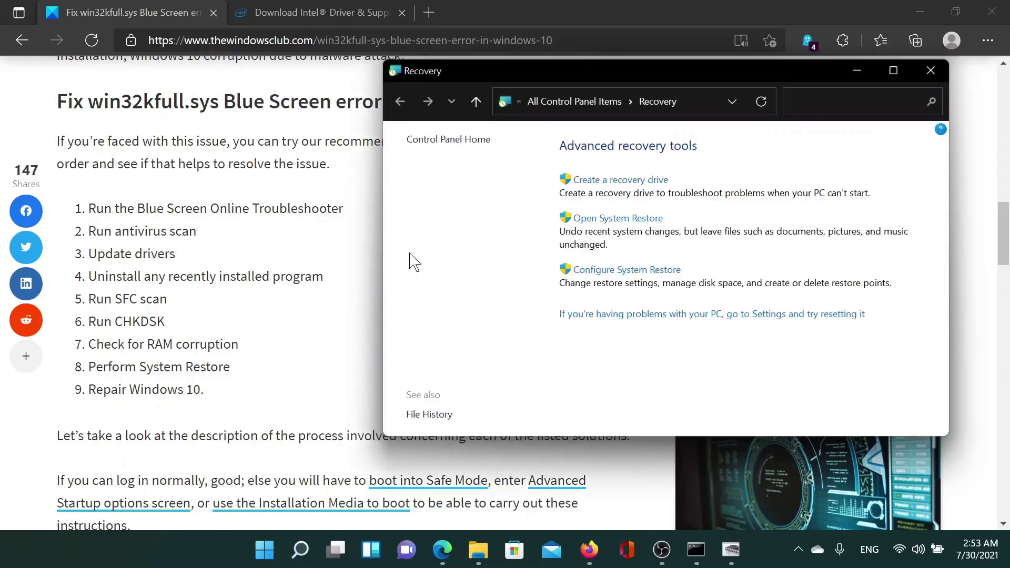
pyautogui.click(615, 218)
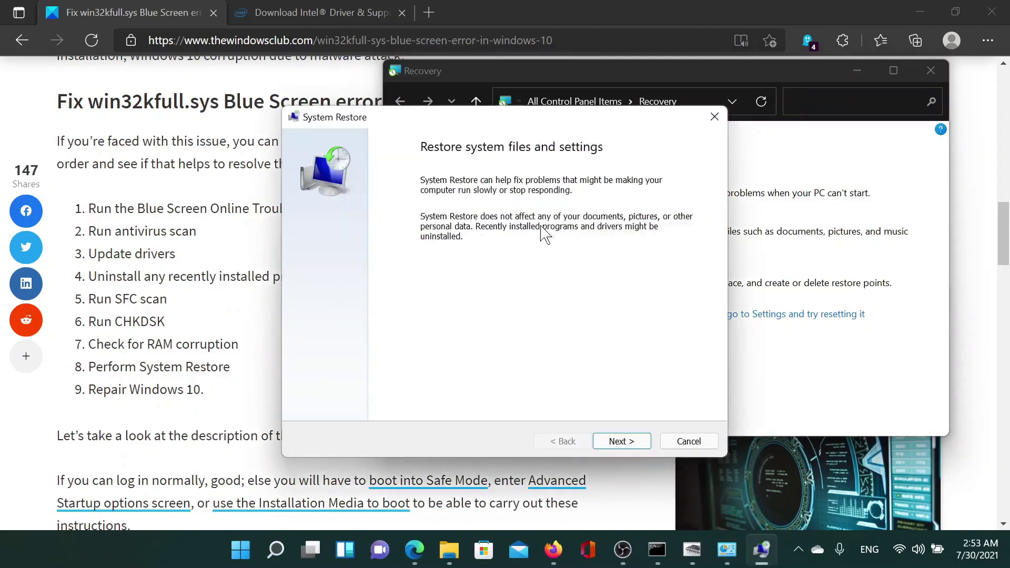
pyautogui.click(624, 441)
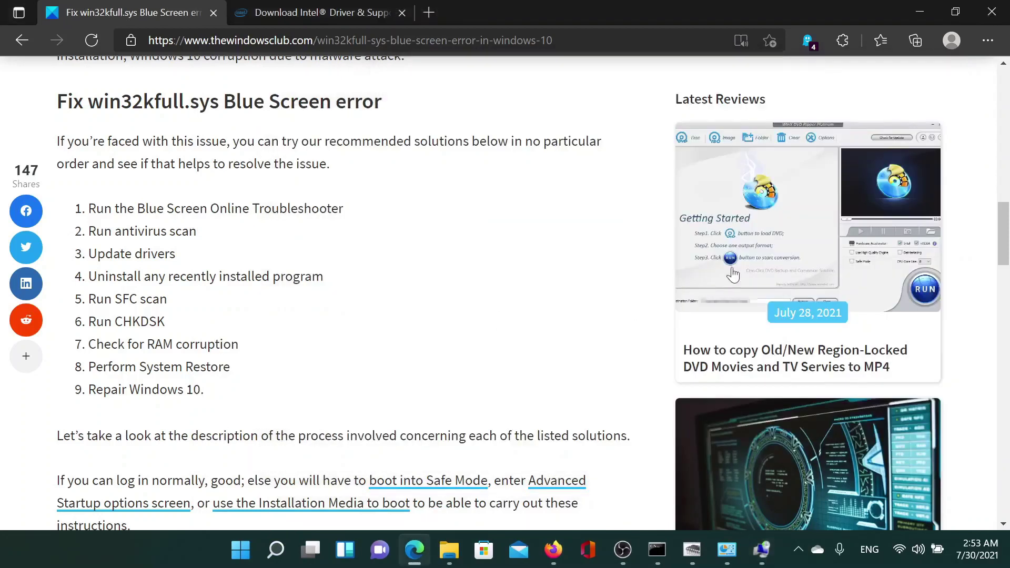
# Step: Drag the browser scrollbar back to the top of the win32kfull.sys article
pyautogui.moveTo(1003, 235); pyautogui.dragTo(1007, 81)
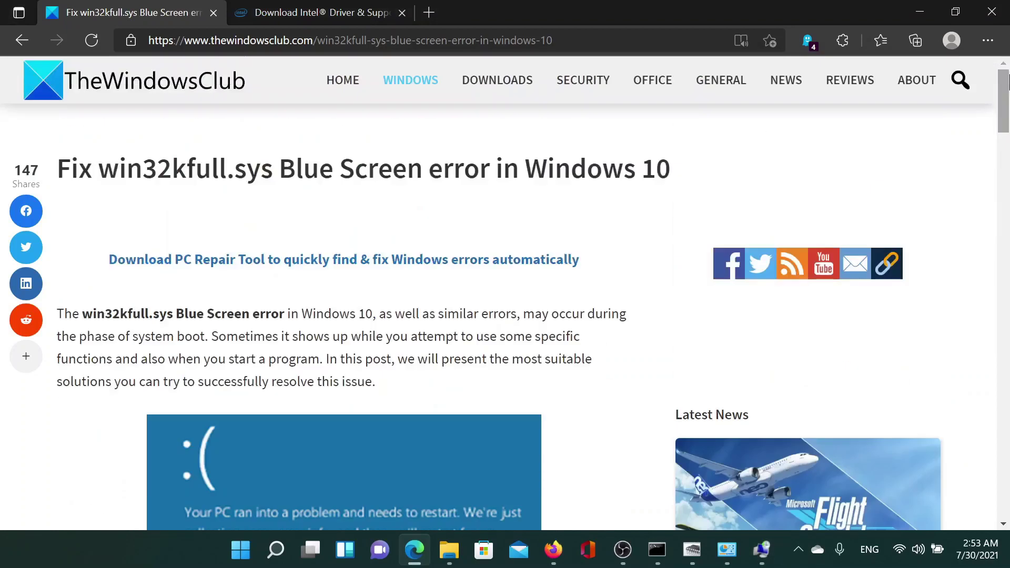